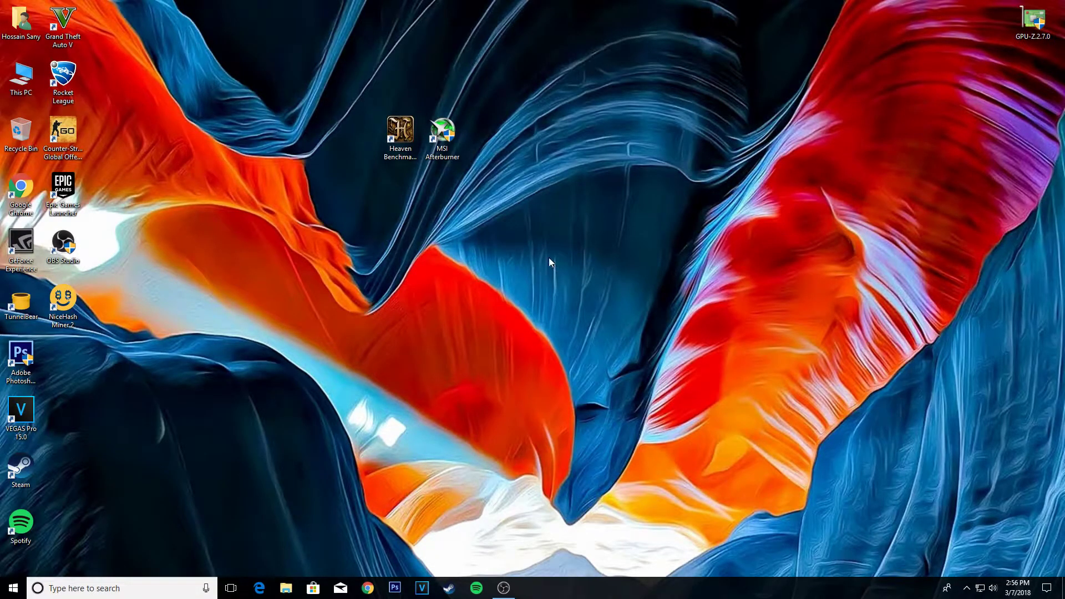
- In Afterburner settings, tick Unlock voltage control, Unlock voltage monitoring and Start with Windows
{"action": "left_click_drag", "start_coordinate": [363, 103], "coordinate": [497, 183]}
{"action": "left_click", "coordinate": [497, 182]}
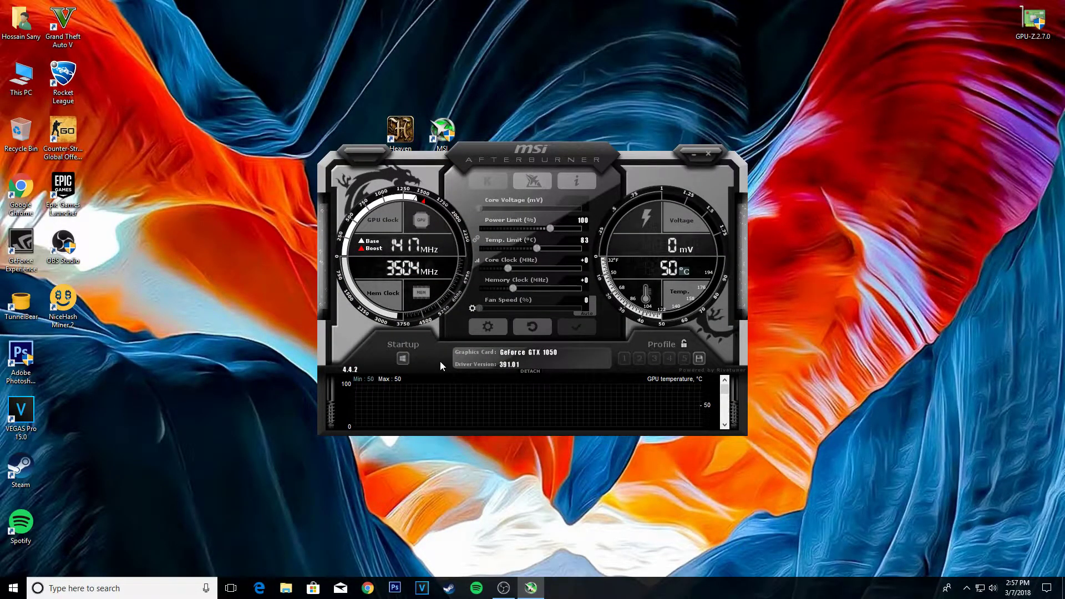
{"action": "left_click", "coordinate": [497, 328]}
{"action": "mouse_move", "coordinate": [474, 331]}
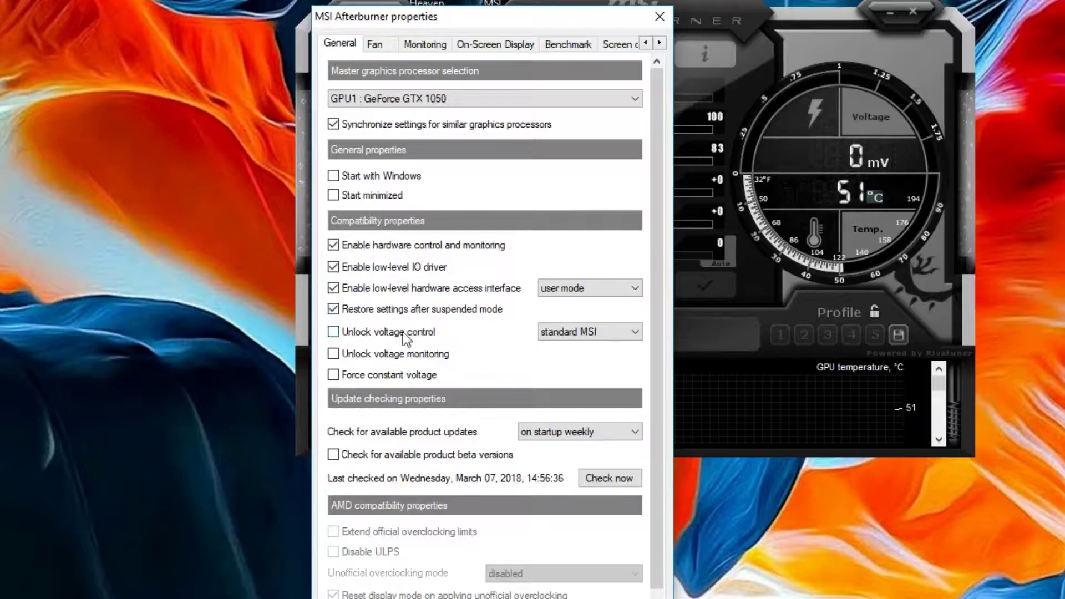
{"action": "left_click", "coordinate": [403, 333]}
{"action": "left_click", "coordinate": [404, 355]}
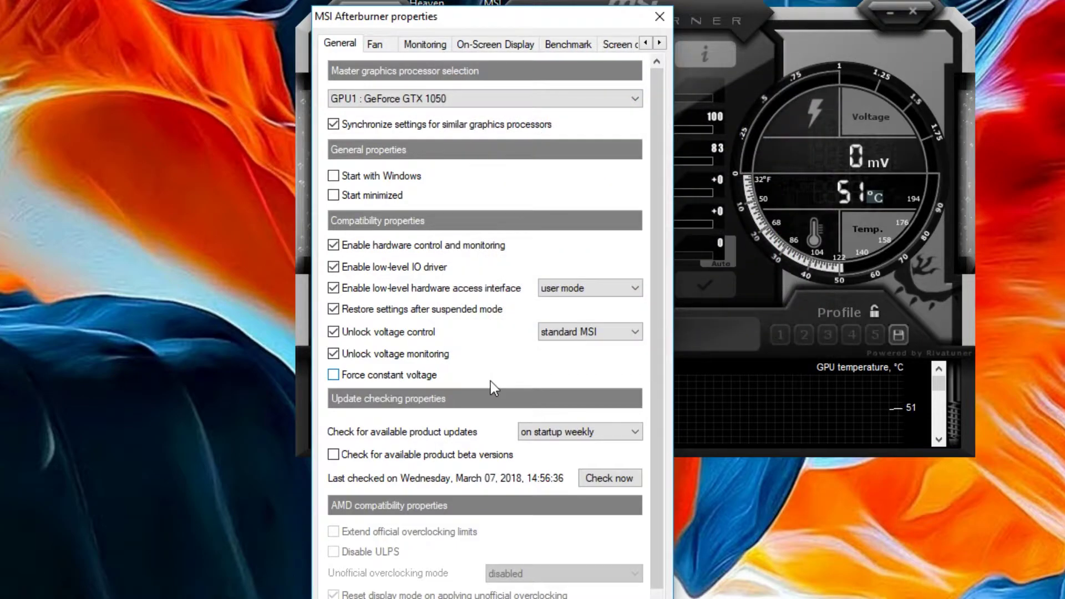
{"action": "left_click", "coordinate": [398, 180]}
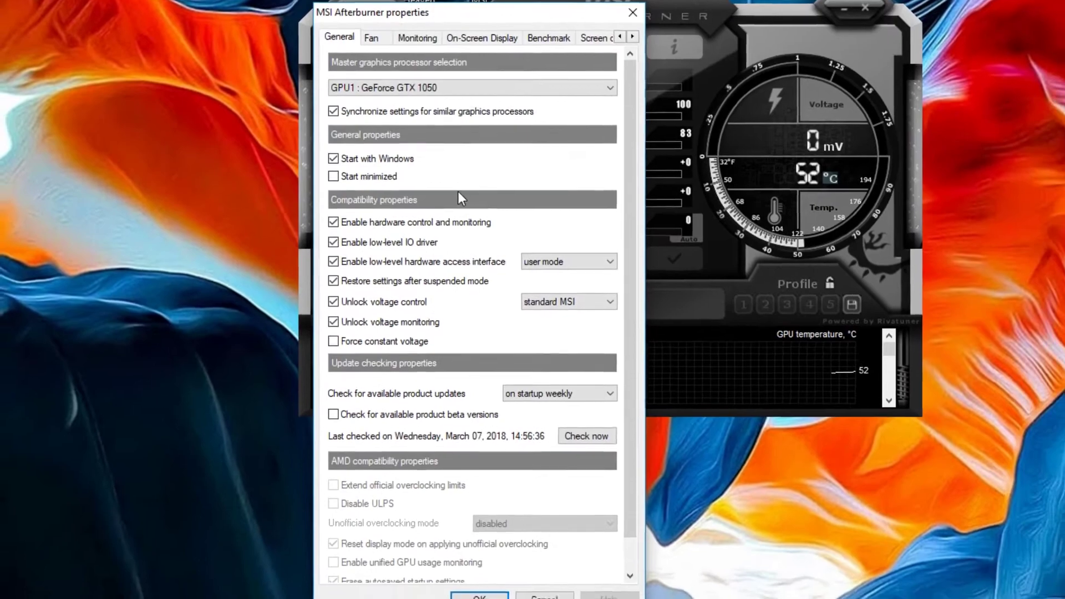
{"action": "left_click", "coordinate": [479, 596]}
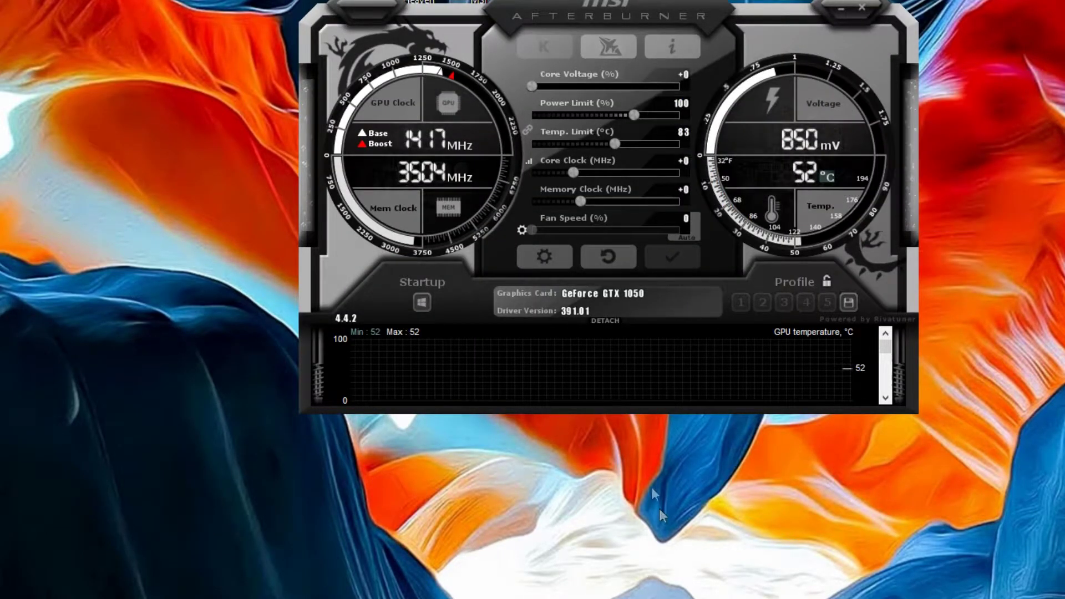
- On the Monitoring tab, untick FB, VID and BUS usage graphs and tick GPU voltage
{"action": "left_click", "coordinate": [555, 254]}
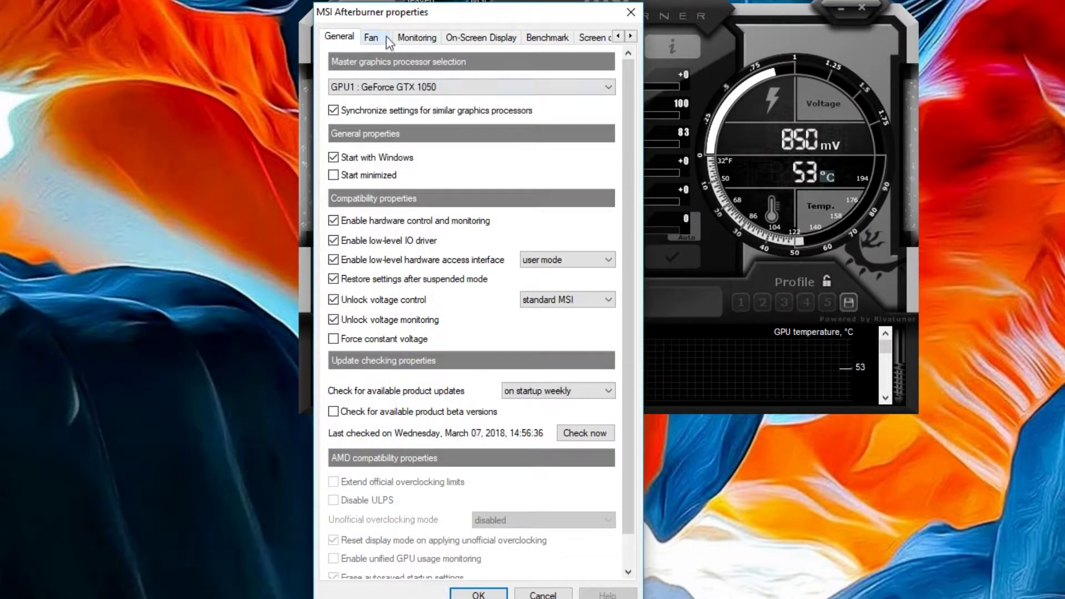
{"action": "left_click", "coordinate": [421, 38]}
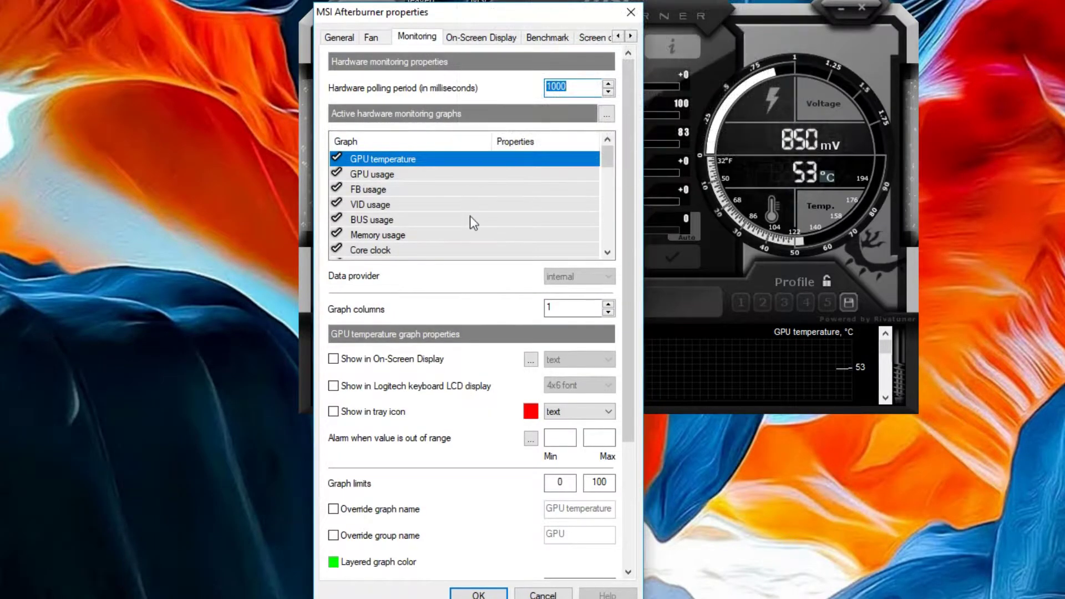
{"action": "left_click", "coordinate": [336, 188]}
{"action": "left_click", "coordinate": [336, 203]}
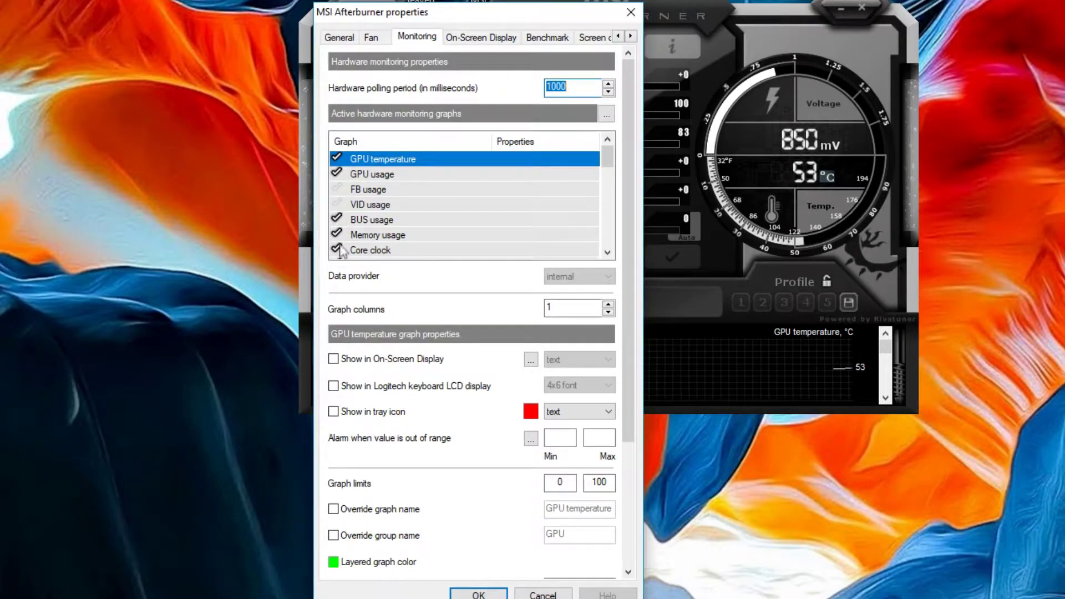
{"action": "left_click", "coordinate": [337, 218]}
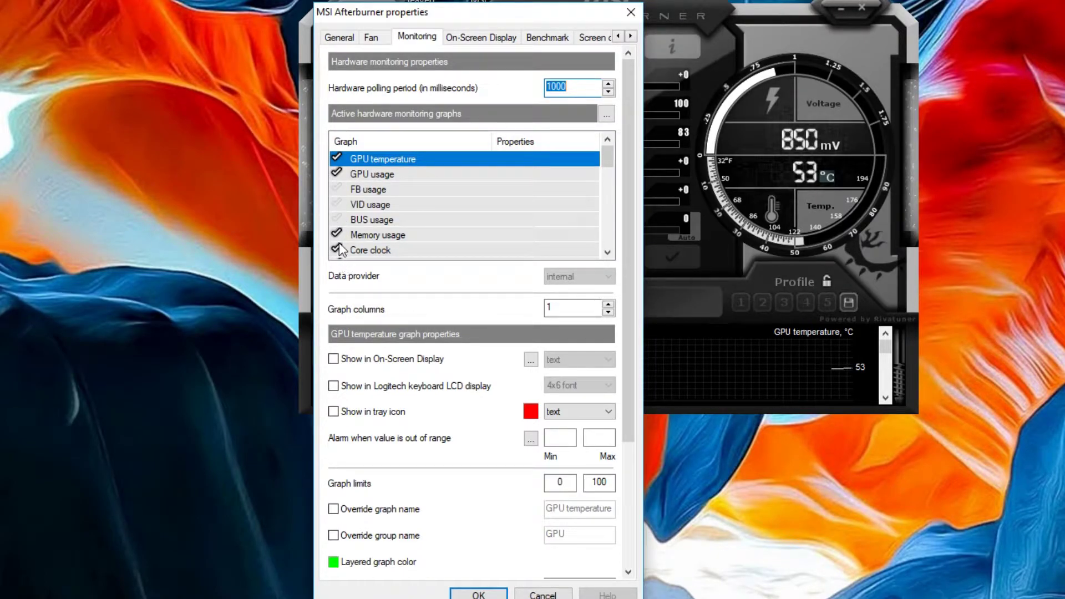
{"action": "scroll", "coordinate": [340, 249], "scroll_direction": "down", "scroll_amount": 3}
{"action": "left_click", "coordinate": [337, 159]}
{"action": "scroll", "coordinate": [448, 192], "scroll_direction": "up", "scroll_amount": 1}
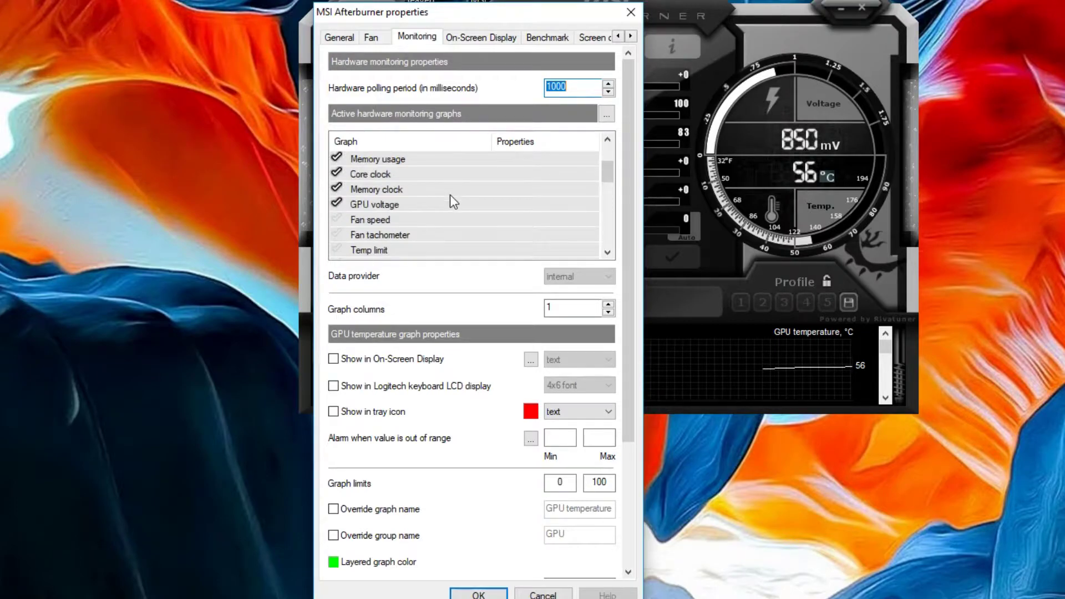
{"action": "scroll", "coordinate": [450, 195], "scroll_direction": "up", "scroll_amount": 2}
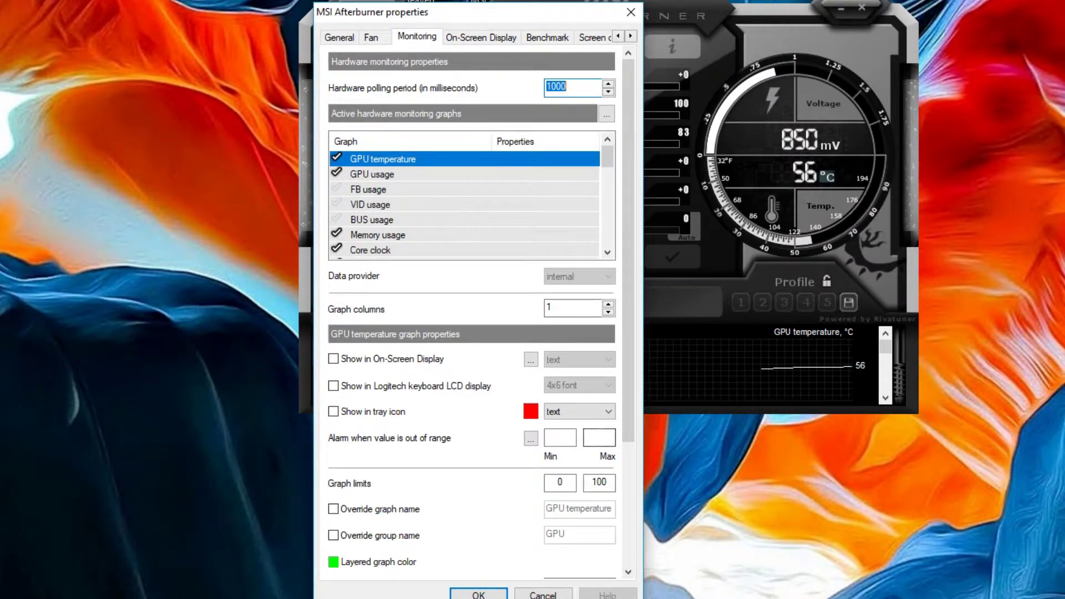
{"action": "left_click", "coordinate": [487, 594]}
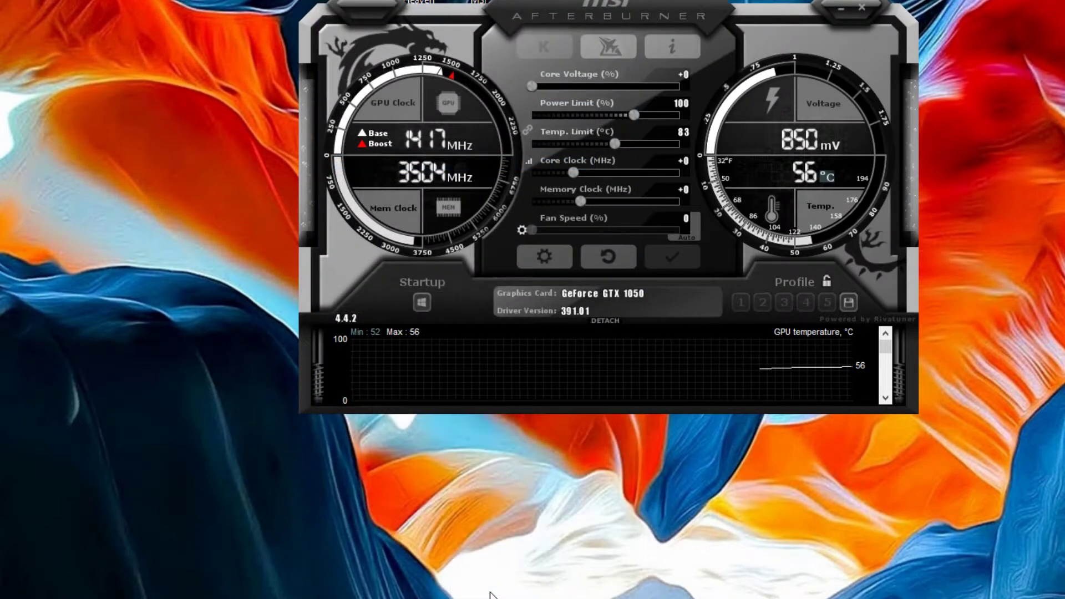
{"action": "scroll", "coordinate": [871, 369], "scroll_direction": "down", "scroll_amount": 8}
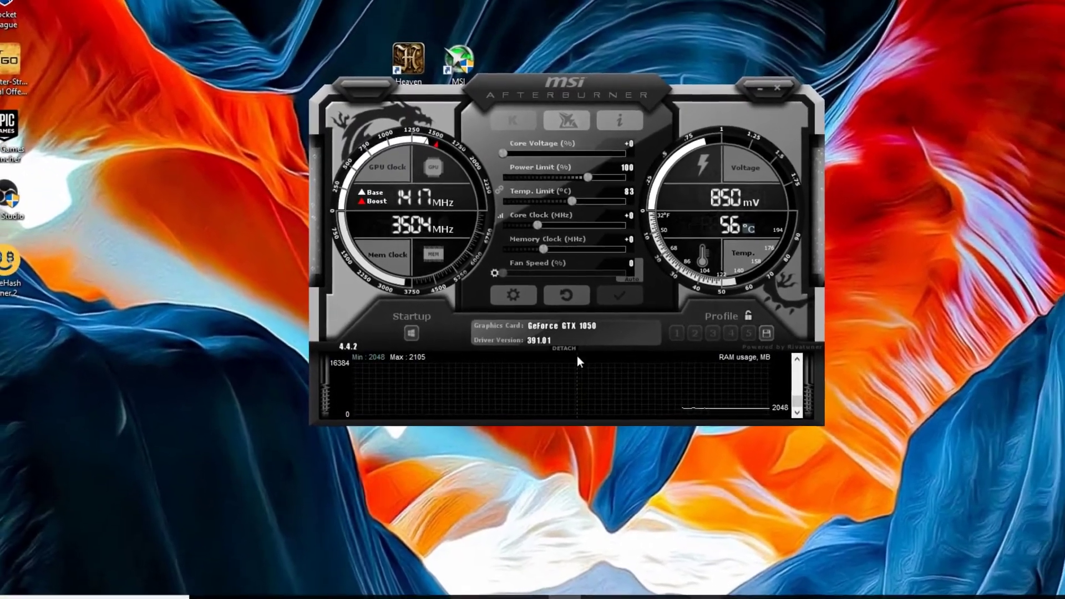
- Detach the graphs into a separate hardware monitor window and drag its edges to enlarge it
{"action": "left_click", "coordinate": [564, 348]}
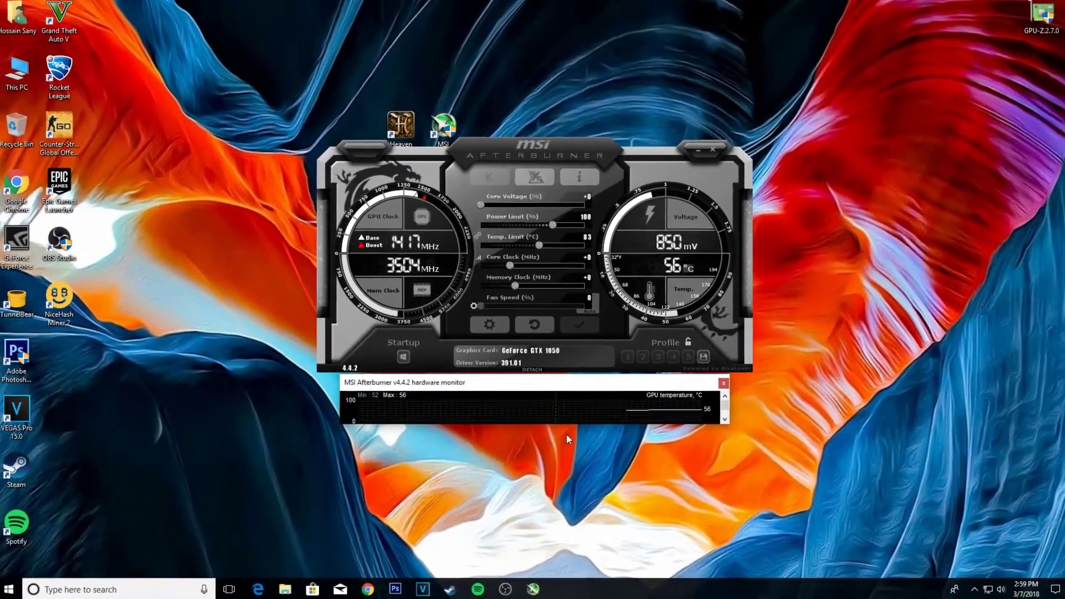
{"action": "left_click_drag", "start_coordinate": [568, 424], "coordinate": [569, 554]}
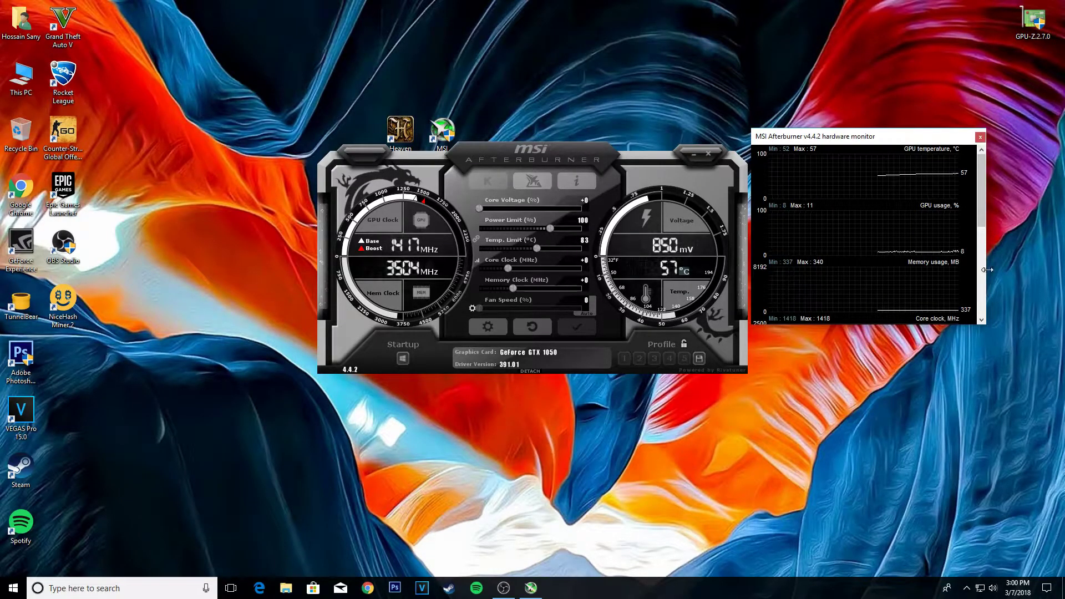
{"action": "left_click_drag", "start_coordinate": [988, 270], "coordinate": [1057, 268]}
{"action": "left_click_drag", "start_coordinate": [883, 329], "coordinate": [875, 494]}
{"action": "scroll", "coordinate": [889, 387], "scroll_direction": "down", "scroll_amount": 3}
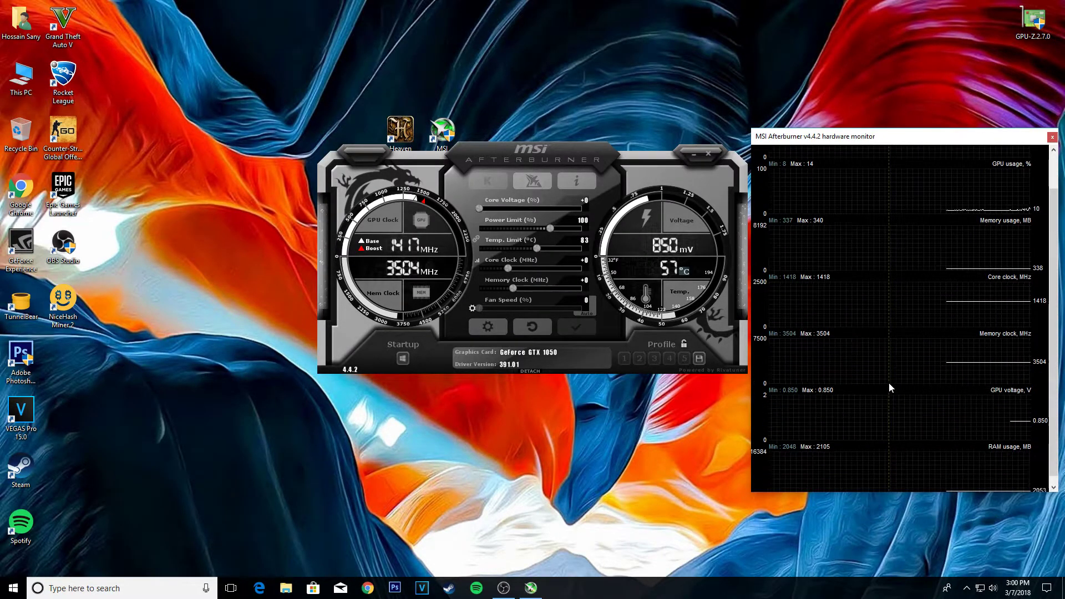
{"action": "scroll", "coordinate": [888, 387], "scroll_direction": "up", "scroll_amount": 3}
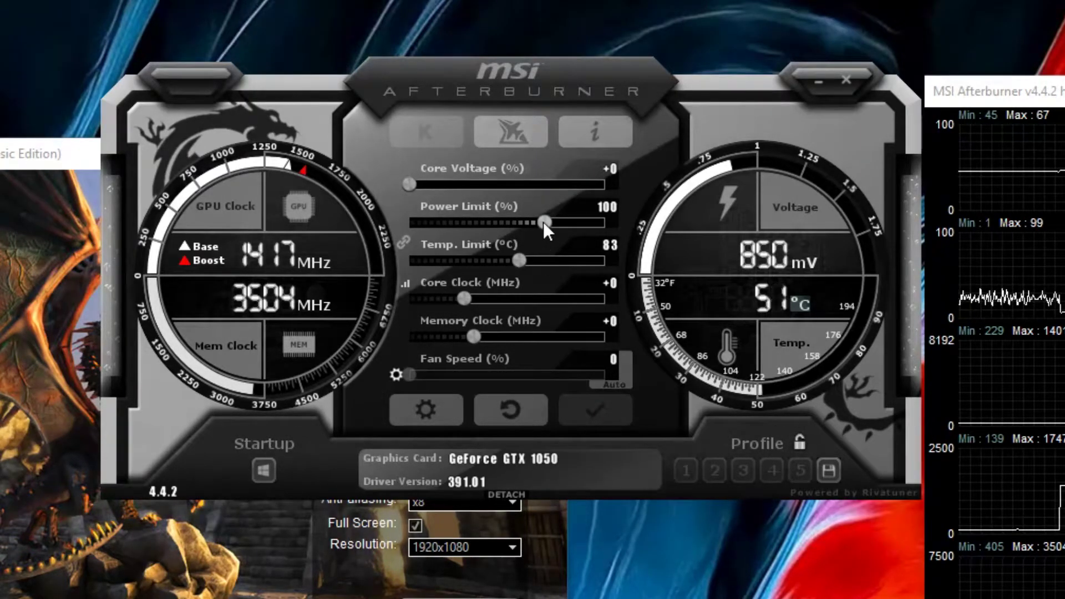
- Raise the power limit to 125% and apply +100 MHz core and +150 MHz memory offsets
{"action": "left_click_drag", "start_coordinate": [543, 222], "coordinate": [621, 219]}
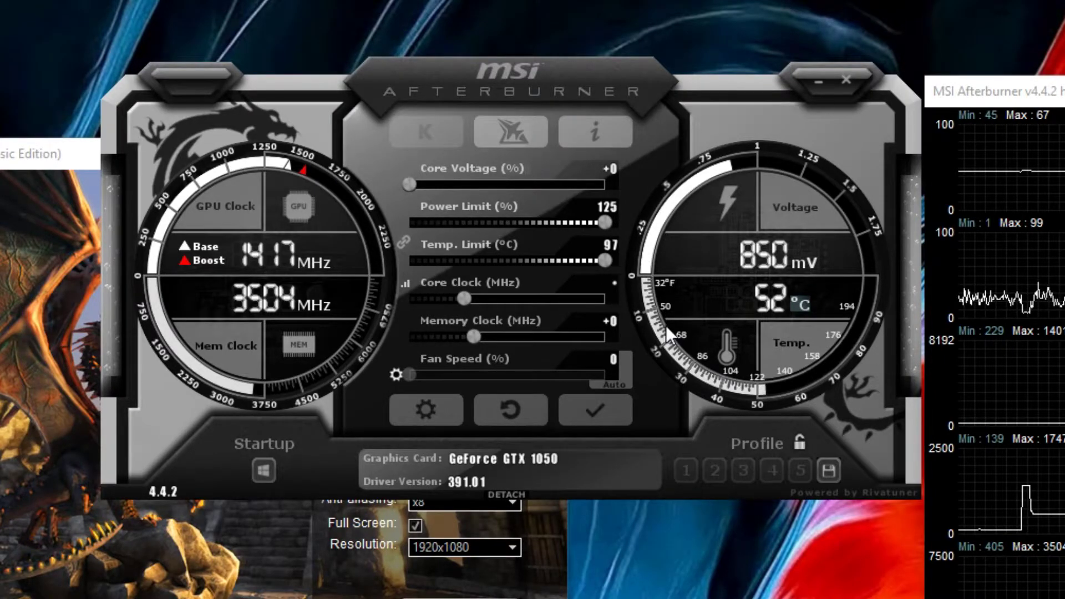
{"action": "type", "text": "100"}
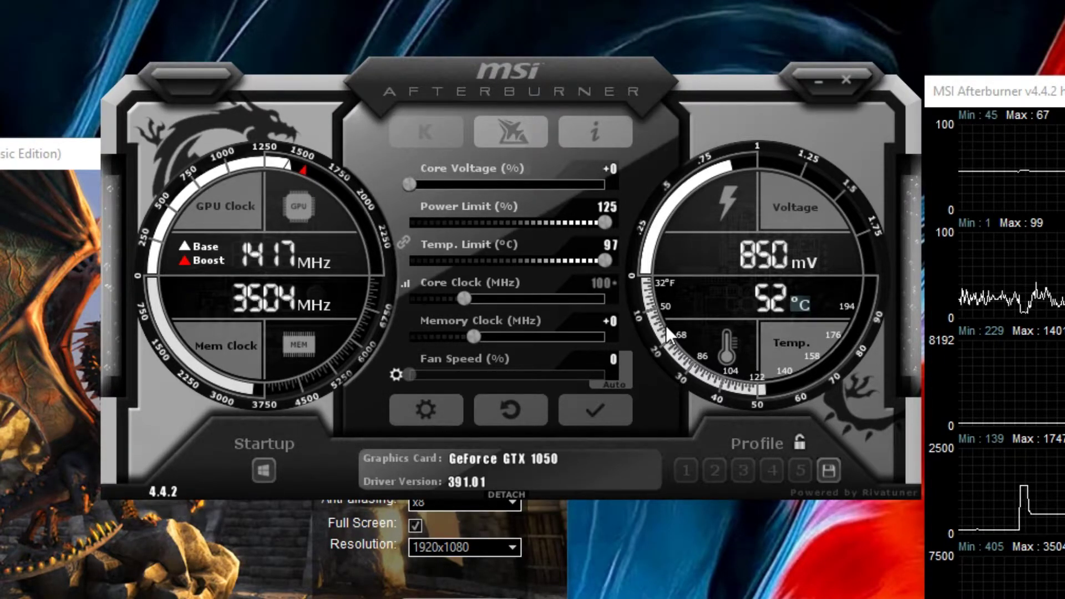
{"action": "key", "text": "Return"}
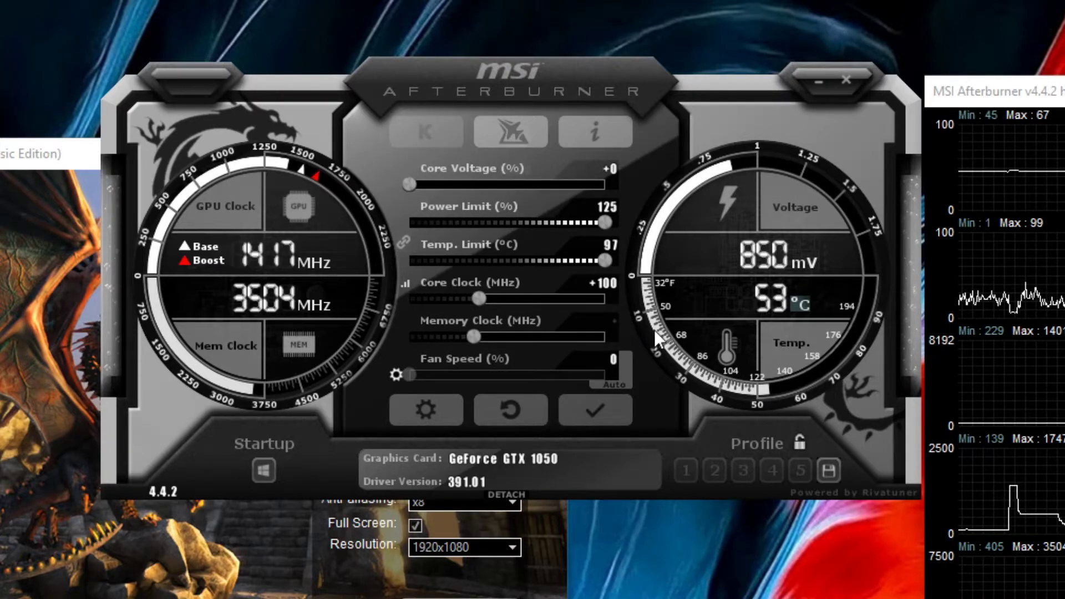
{"action": "type", "text": "150"}
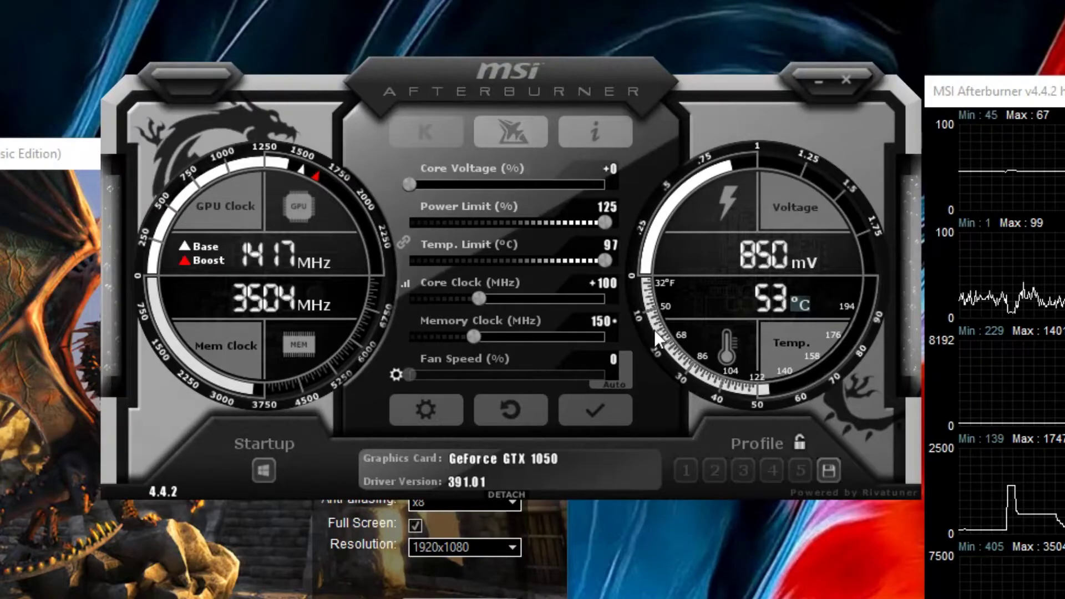
{"action": "key", "text": "Return"}
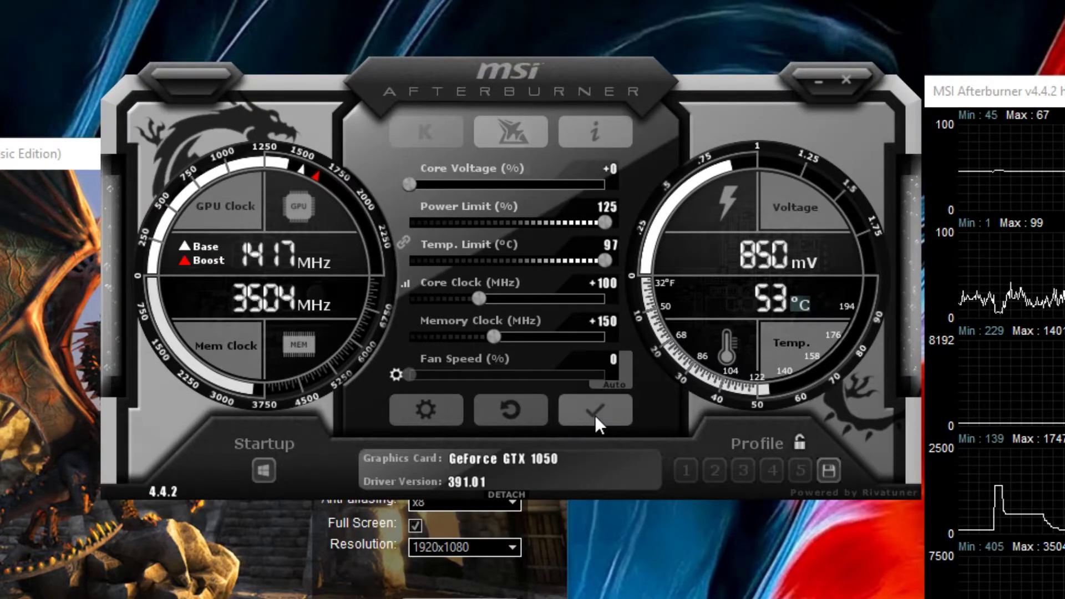
{"action": "left_click", "coordinate": [595, 417]}
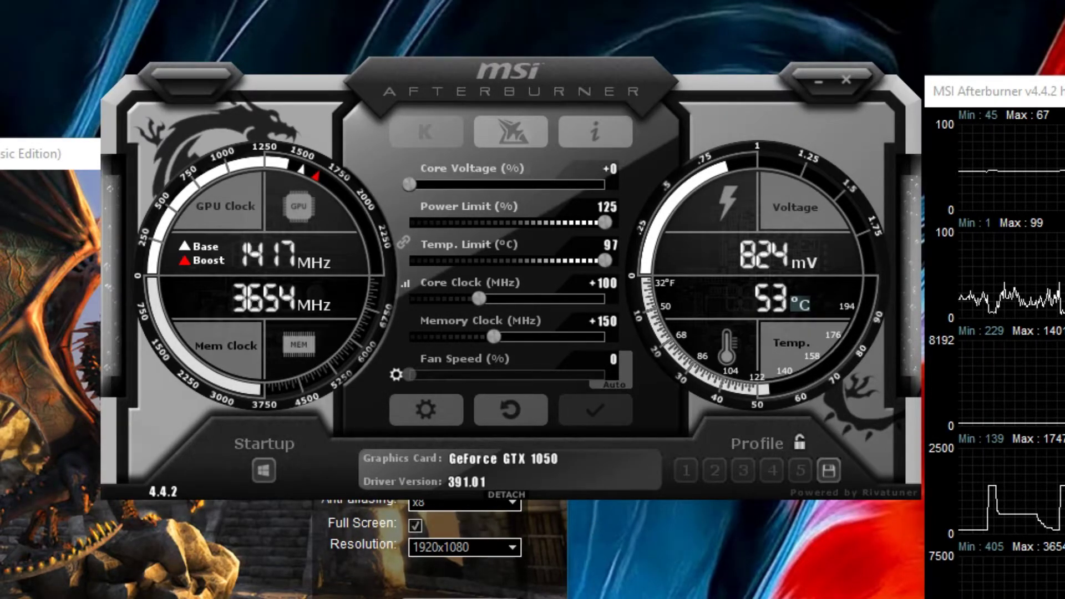
{"action": "left_click", "coordinate": [552, 549]}
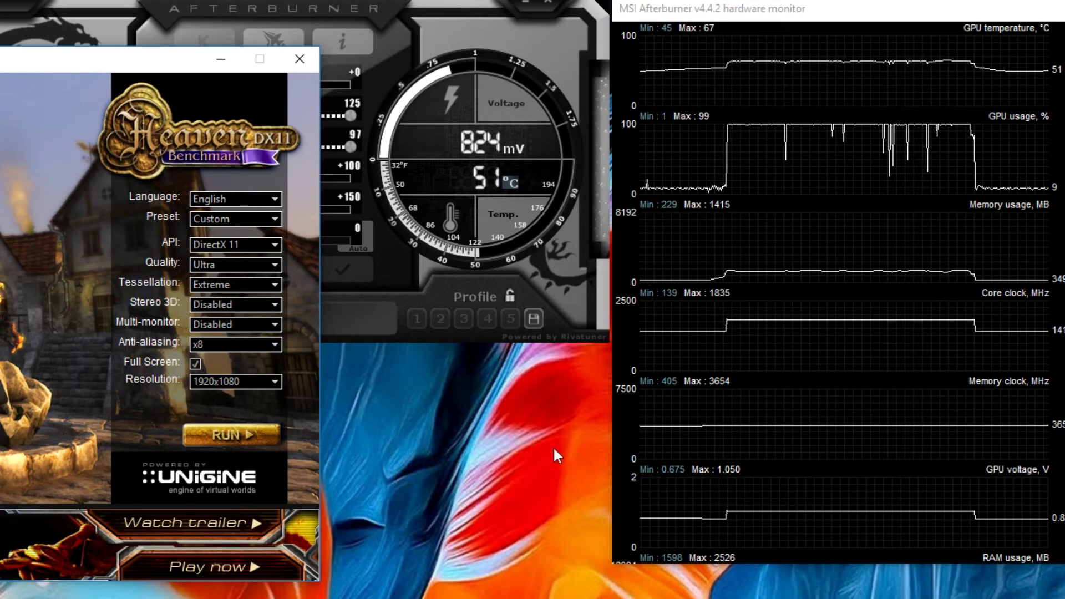
- Close the Heaven launcher and enter offsets of +185 MHz core and +600 MHz memory
{"action": "left_click", "coordinate": [314, 55]}
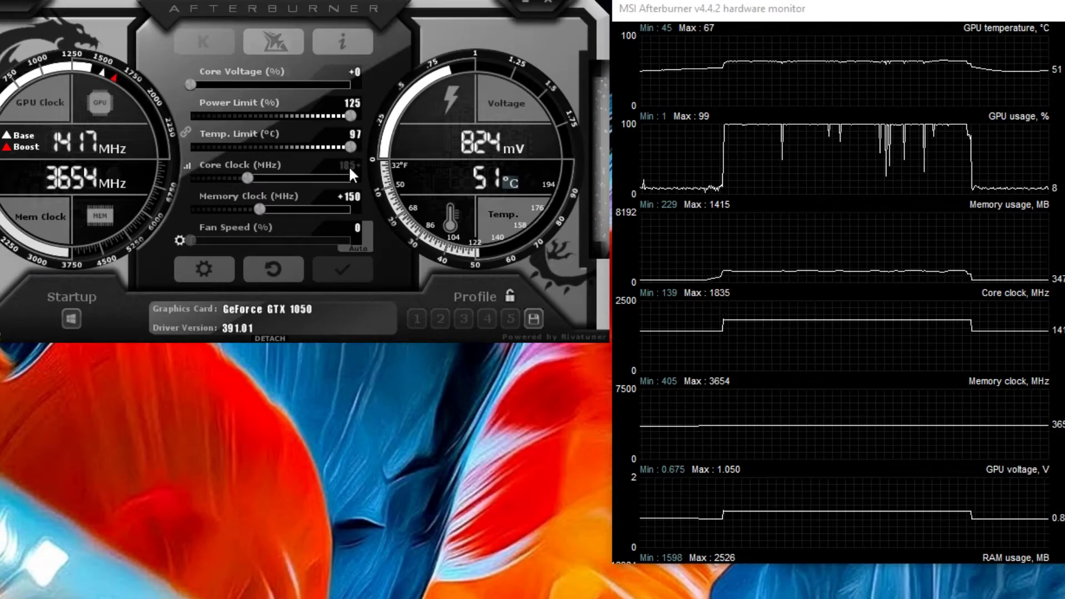
{"action": "key", "text": "Return"}
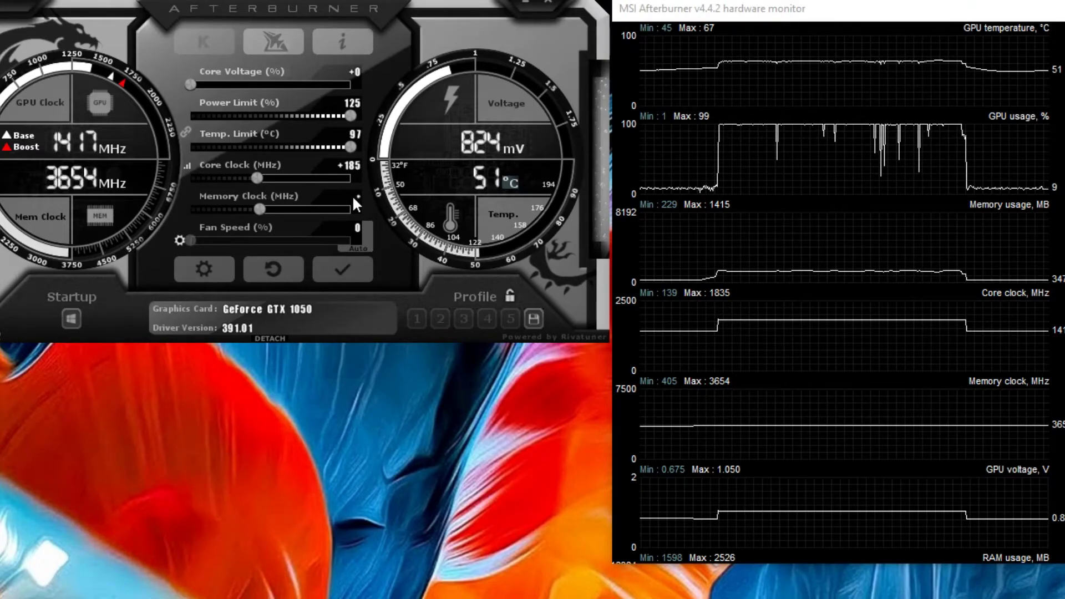
{"action": "type", "text": "600"}
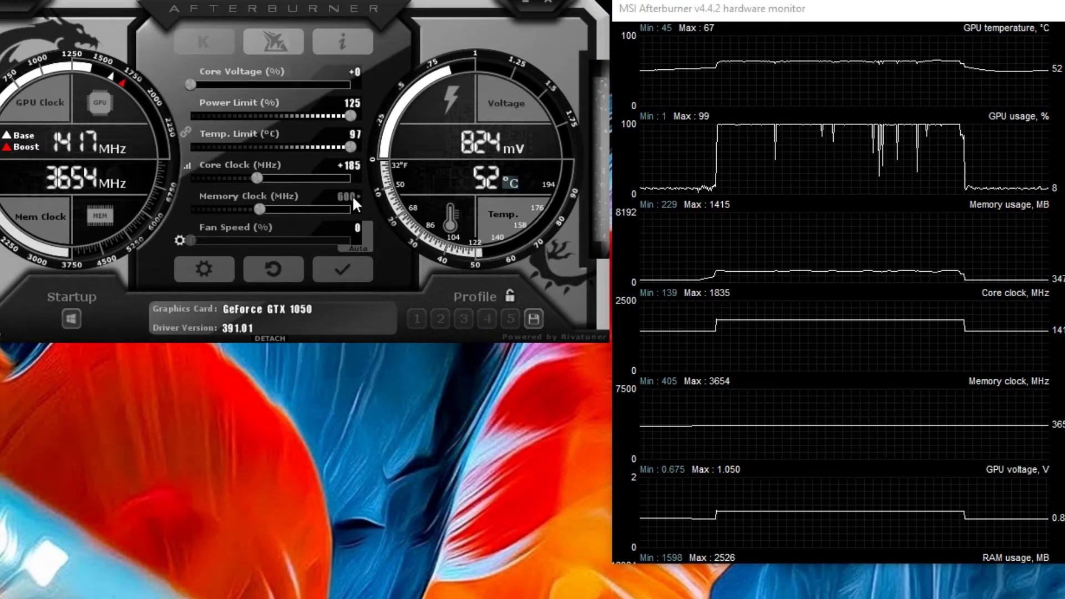
{"action": "key", "text": "Return"}
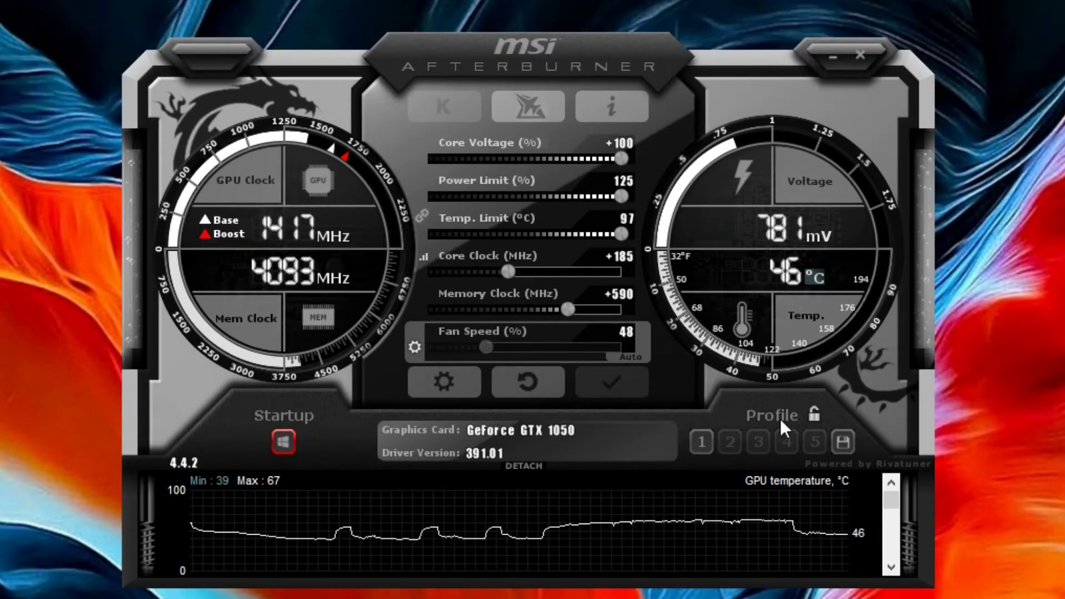
- Store the current clocks in profile slot 1, load and apply it, and turn on the Startup option
{"action": "left_click", "coordinate": [843, 442]}
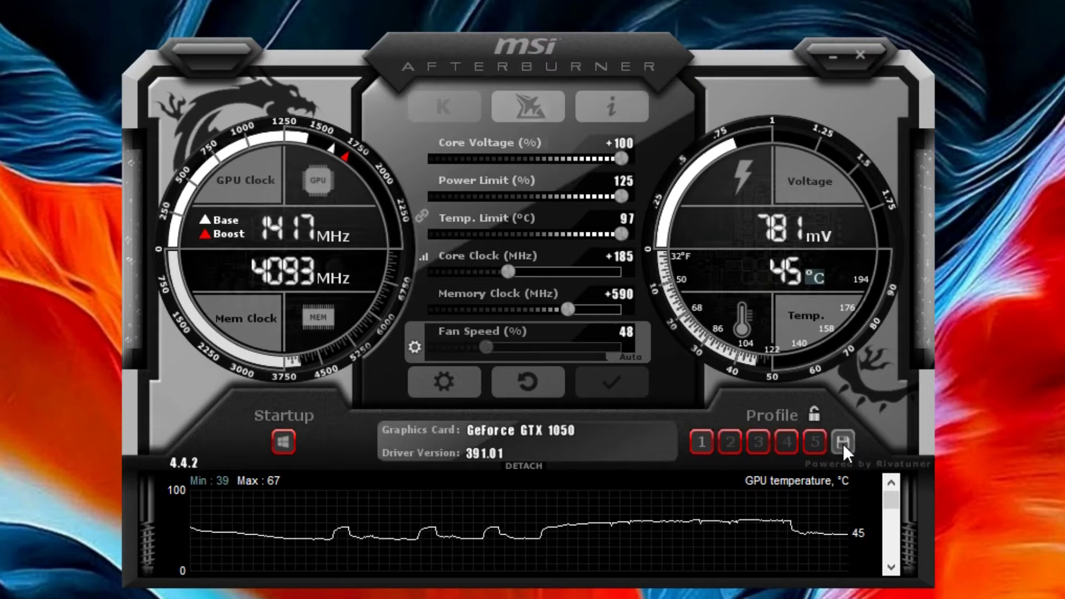
{"action": "left_click", "coordinate": [701, 442]}
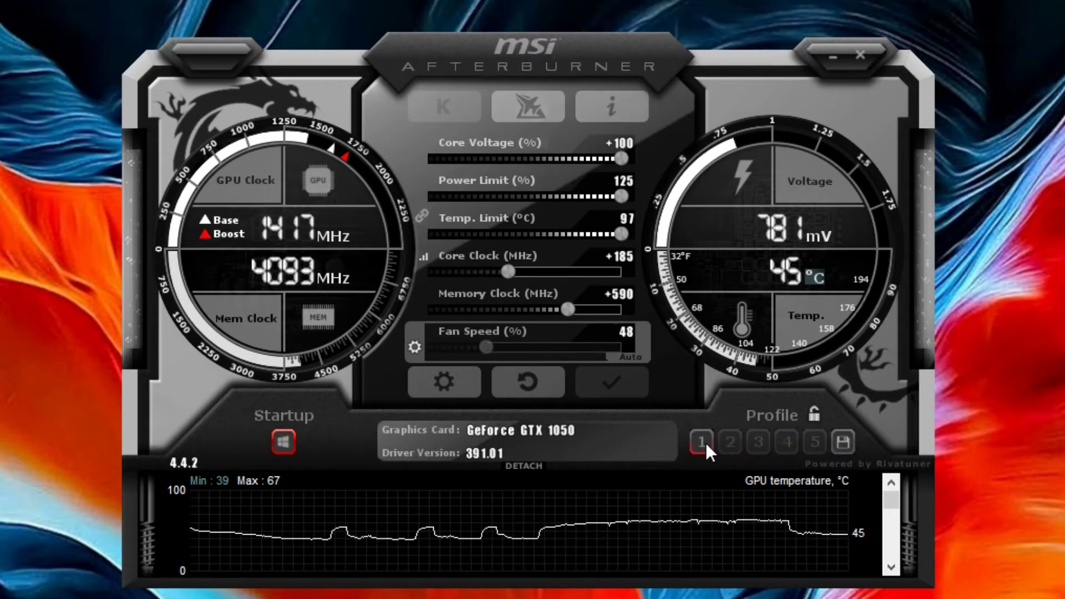
{"action": "left_click", "coordinate": [695, 446]}
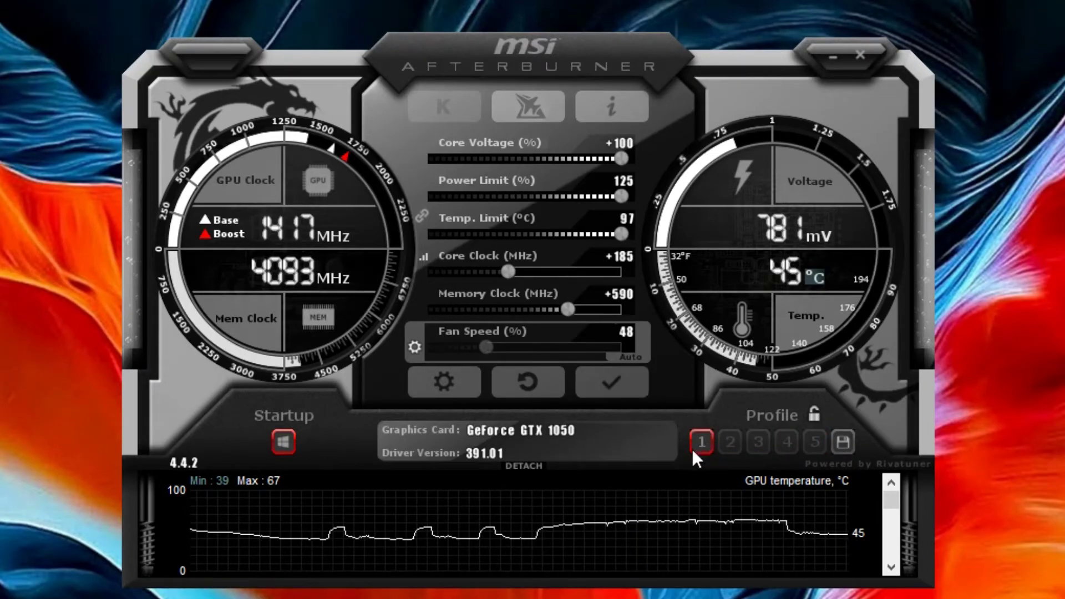
{"action": "left_click", "coordinate": [628, 384]}
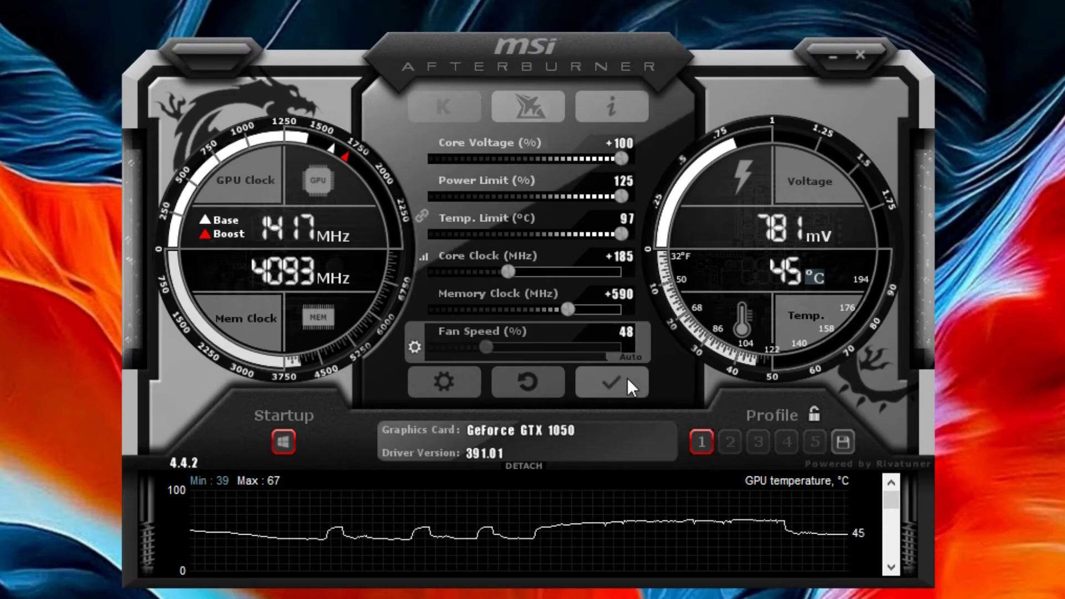
{"action": "left_click", "coordinate": [290, 445]}
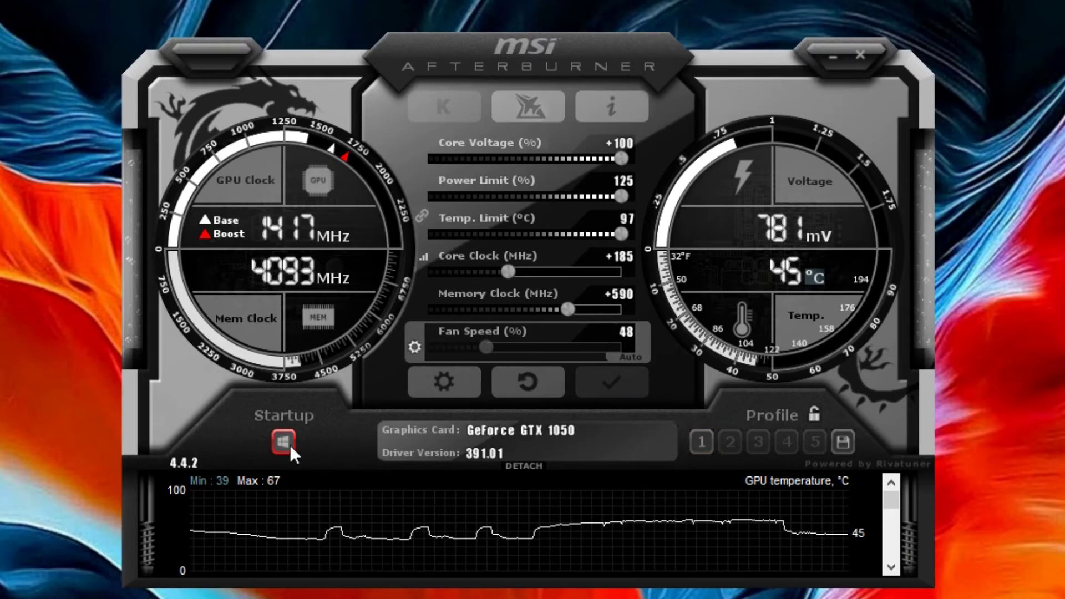
{"action": "left_click", "coordinate": [289, 444]}
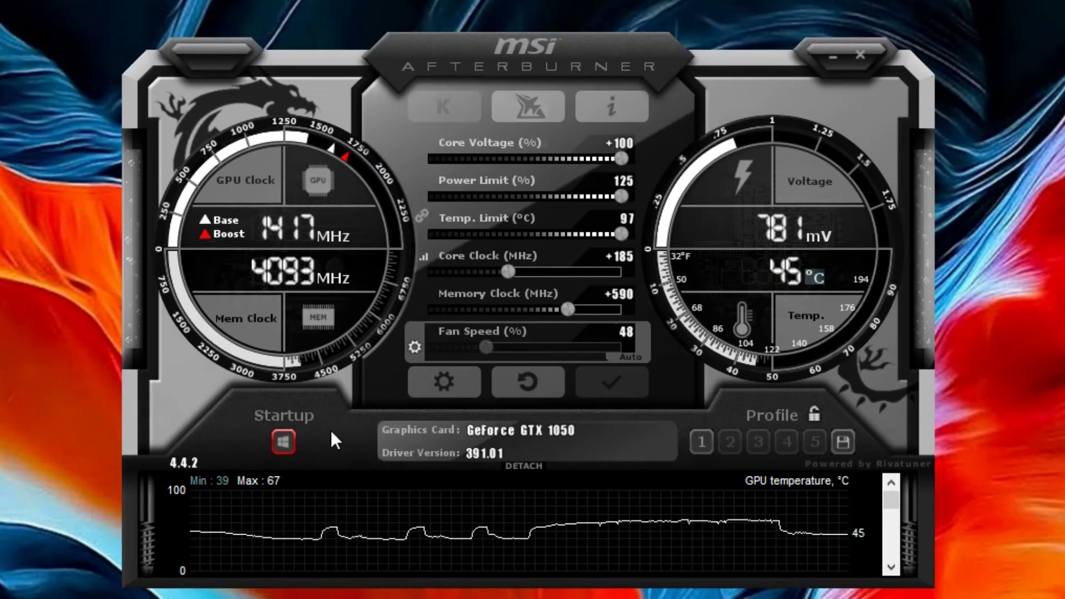